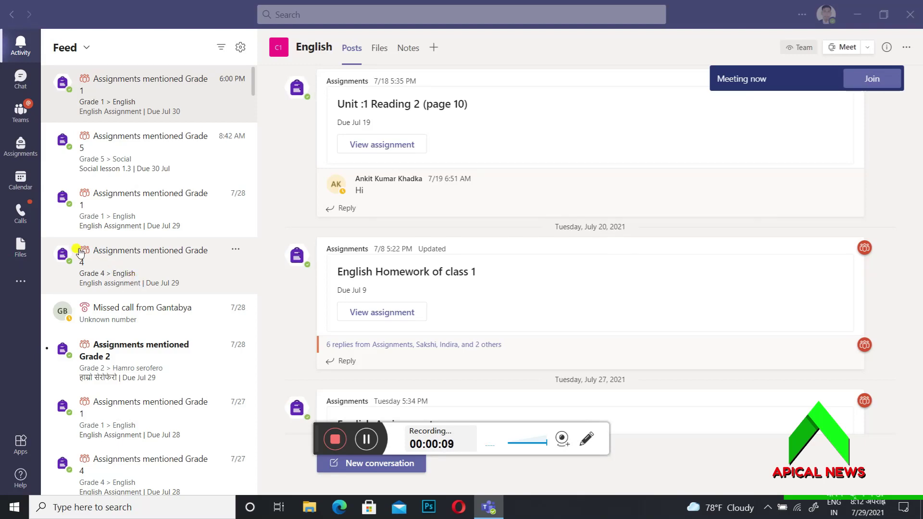
- Open the Assignments app from the left rail to list the handed-out assignments
click(11, 149)
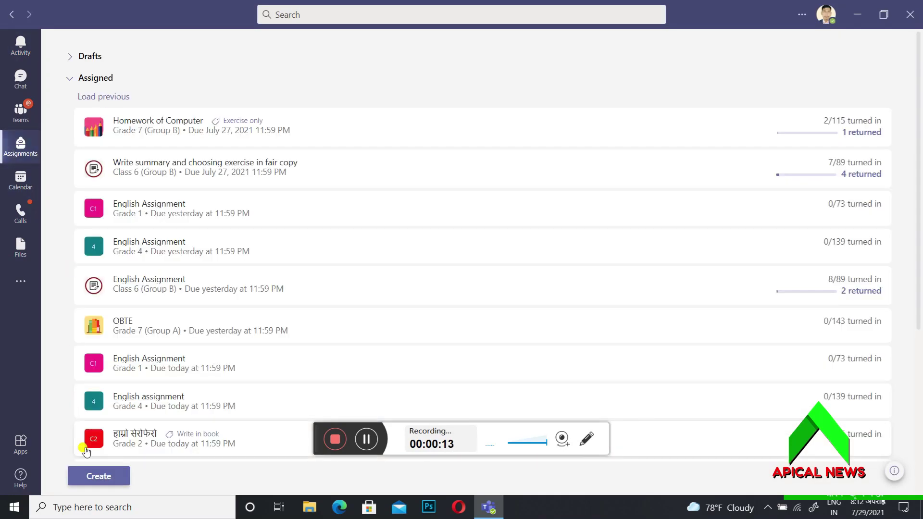
- Create a new assignment for Class 6 (Group B) and continue to its blank form
click(92, 475)
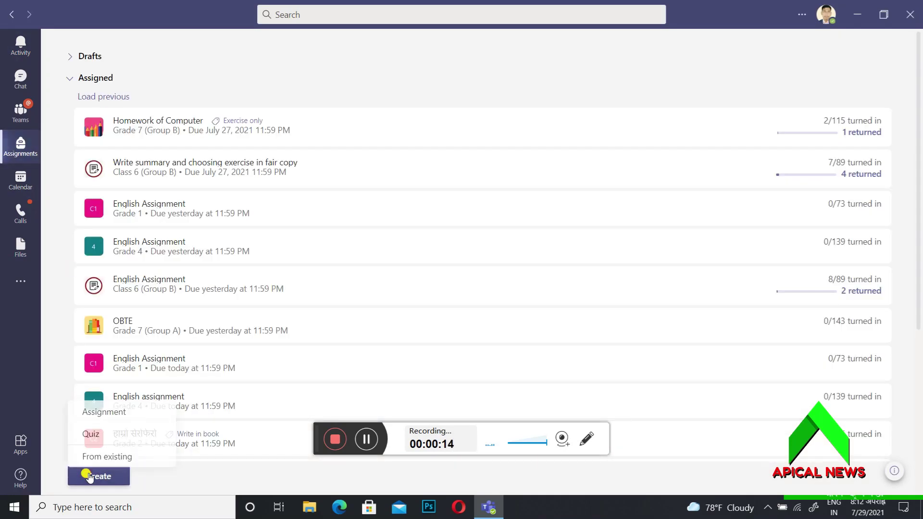
click(102, 414)
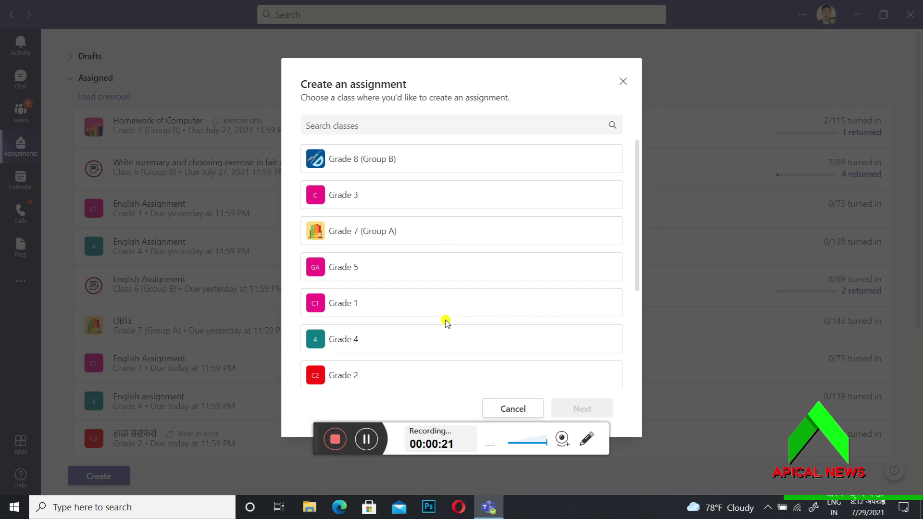
scroll(445, 320, down, 3)
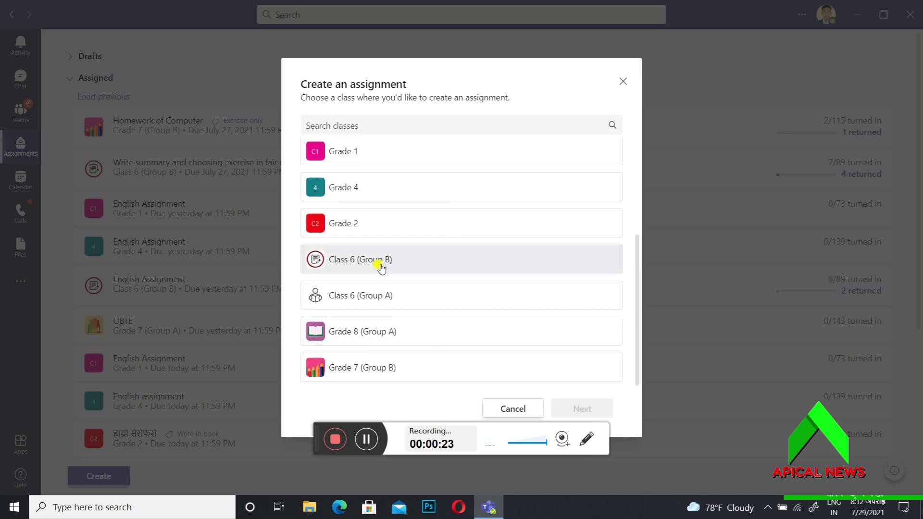
click(380, 265)
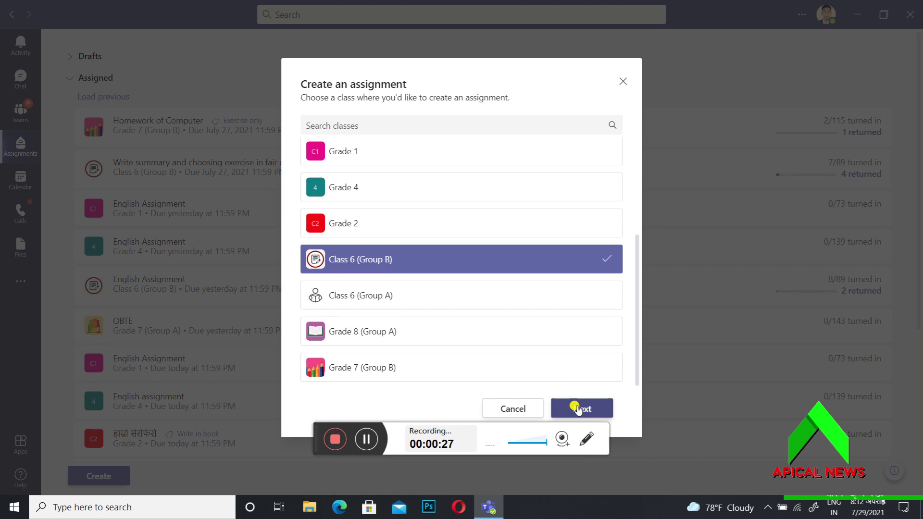
click(577, 408)
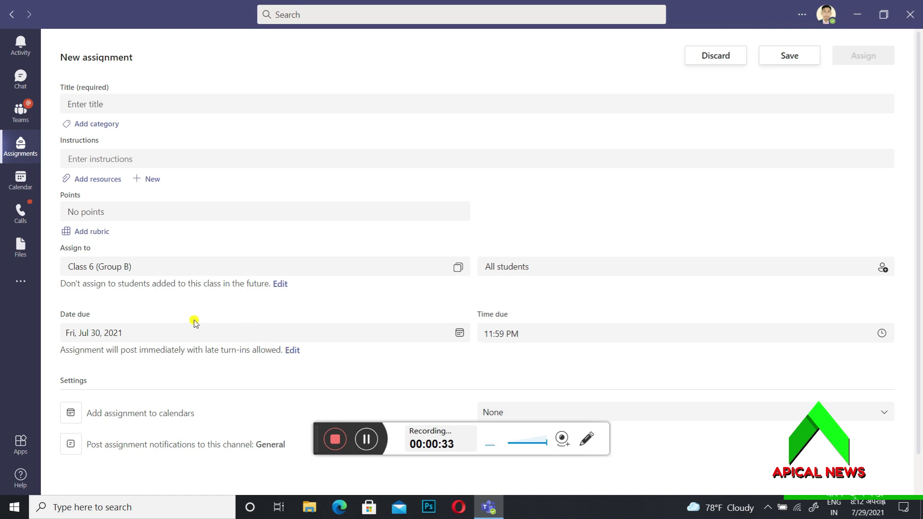
- Enter 'English Assignment' as the assignment title
click(90, 103)
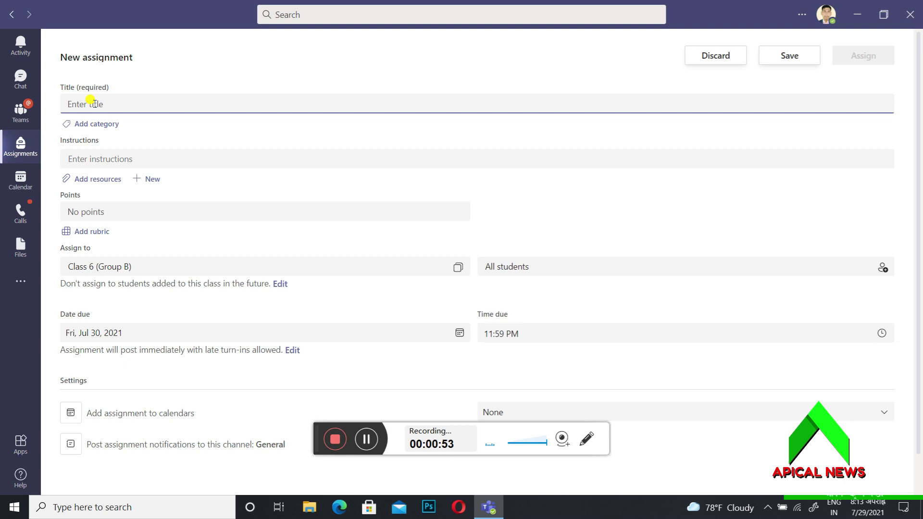
text(E)
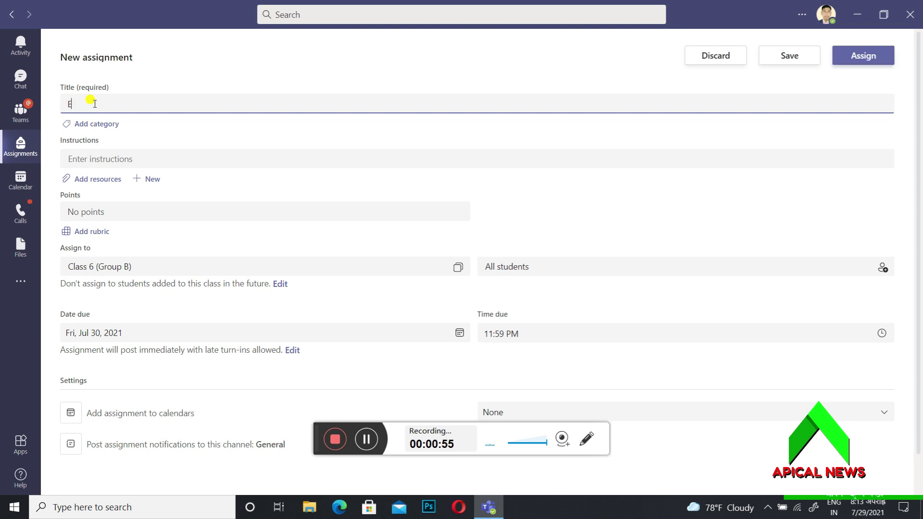
text(nglish Assignment)
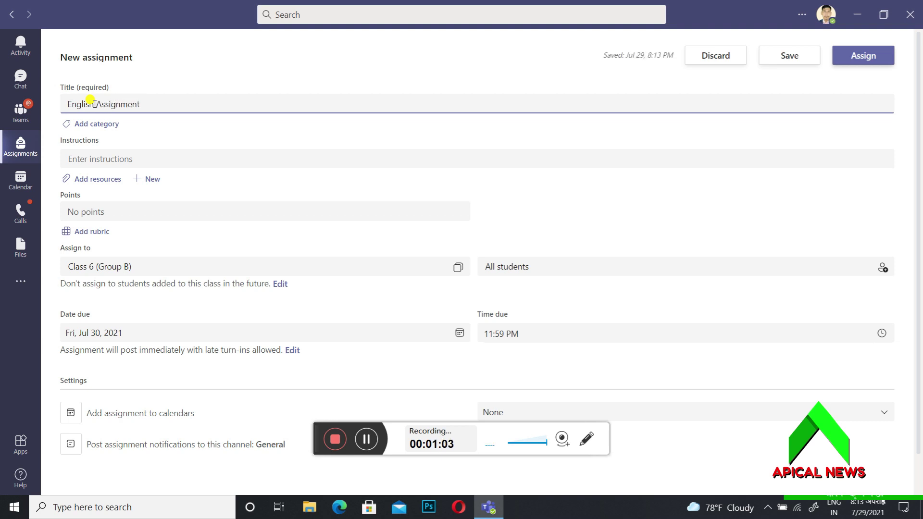
- Write the instruction 'Write an essay on the topic of Importance of Computer', fixing typos
click(106, 160)
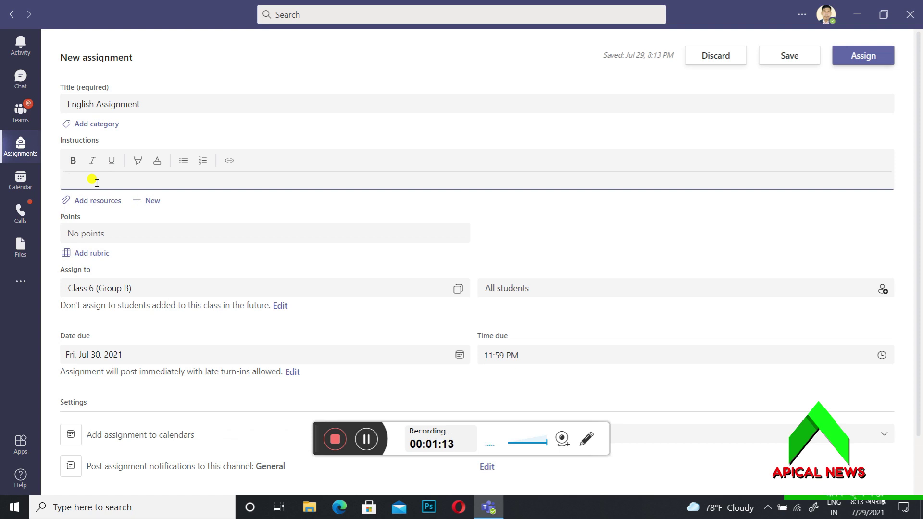
text(W)
text(ritw)
key(BackSpace)
text(e an essay on tyhe)
key(BackSpace)
key(BackSpace)
key(BackSpace)
key(BackSpace)
text(he topic of)
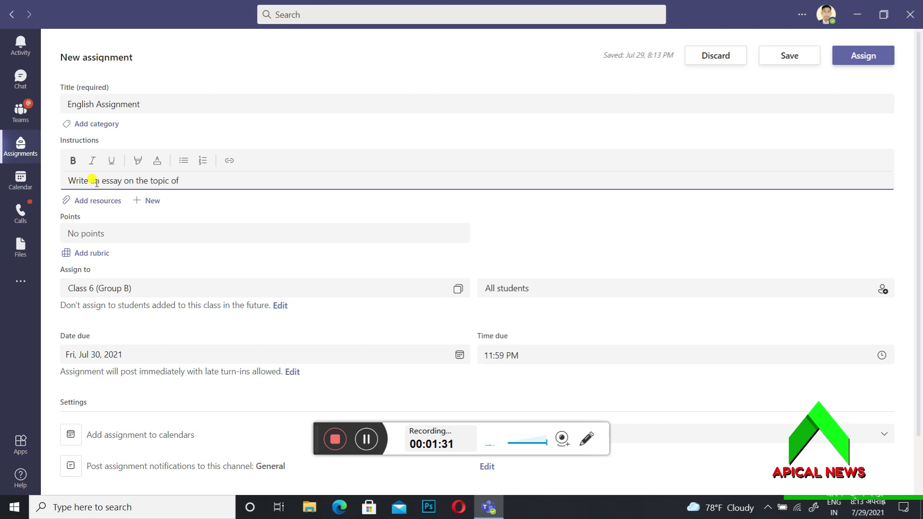
text( Importance of Computer.)
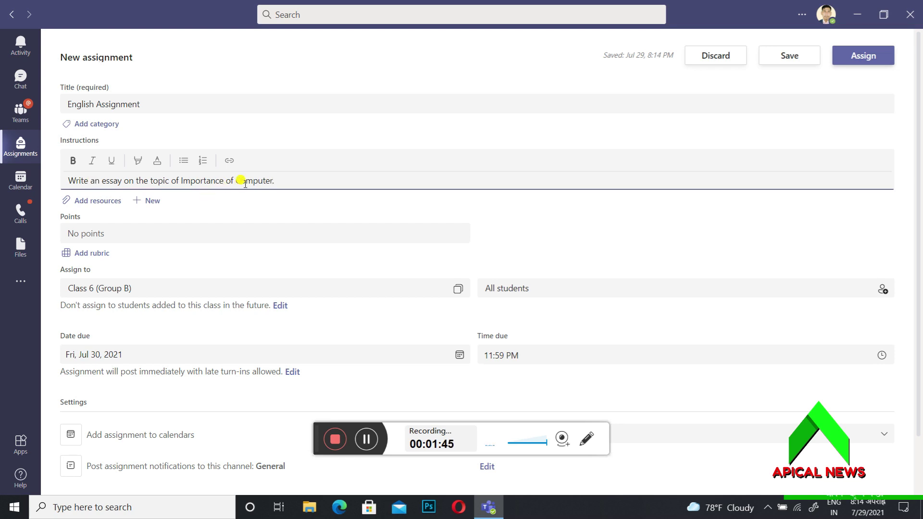
- Format the entire instruction sentence as bold, underlined and italic
drag(274, 181, 58, 178)
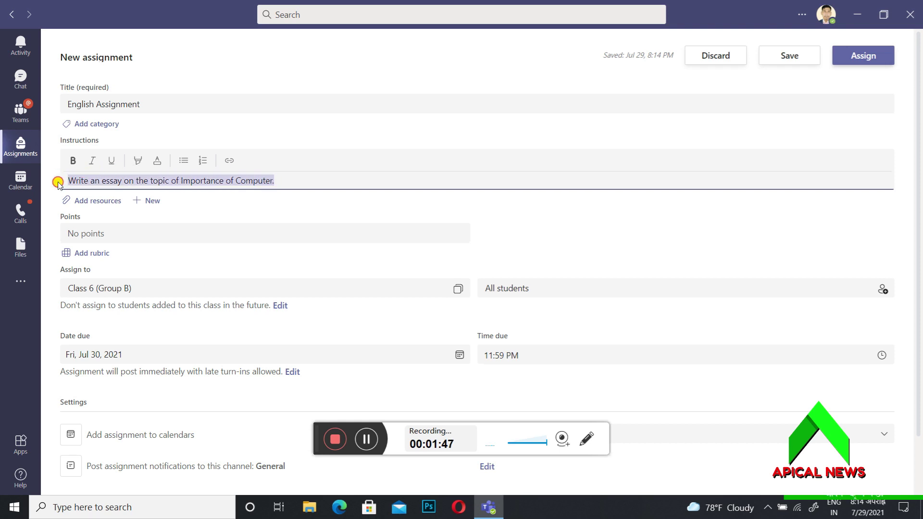
click(74, 160)
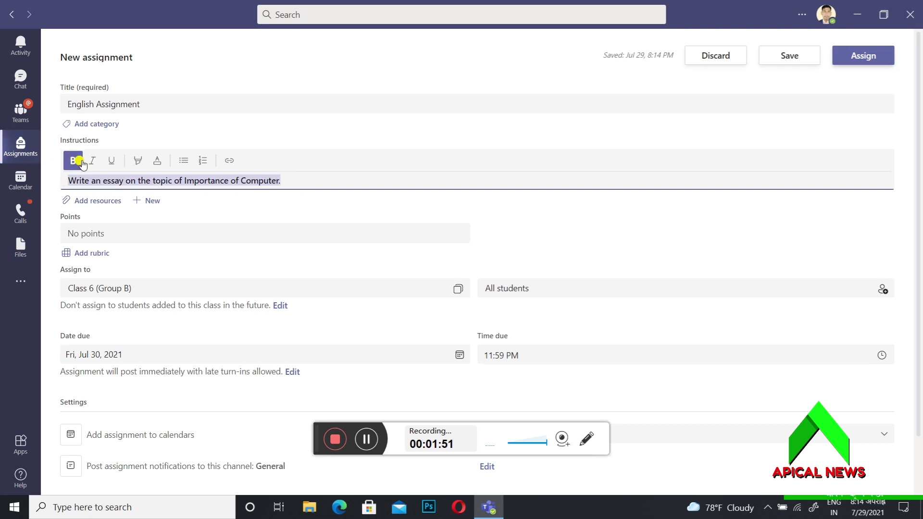
click(111, 160)
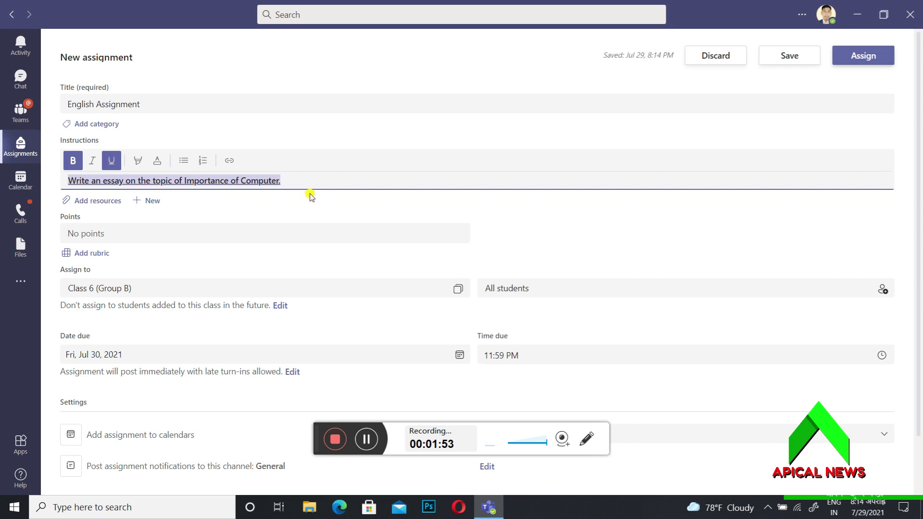
click(92, 161)
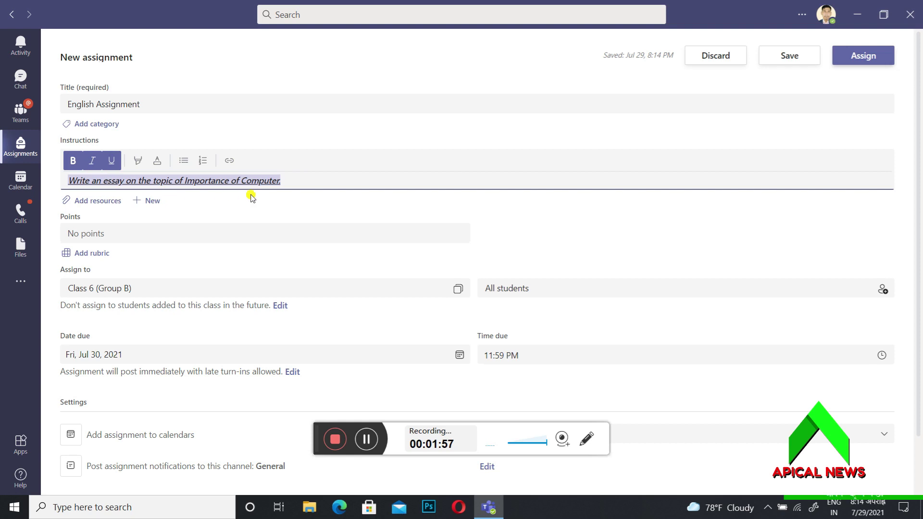
click(296, 175)
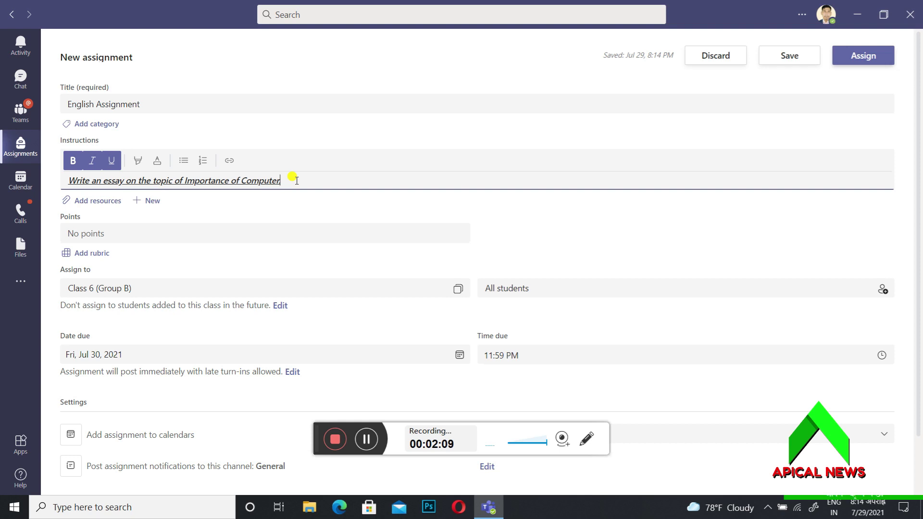
click(130, 233)
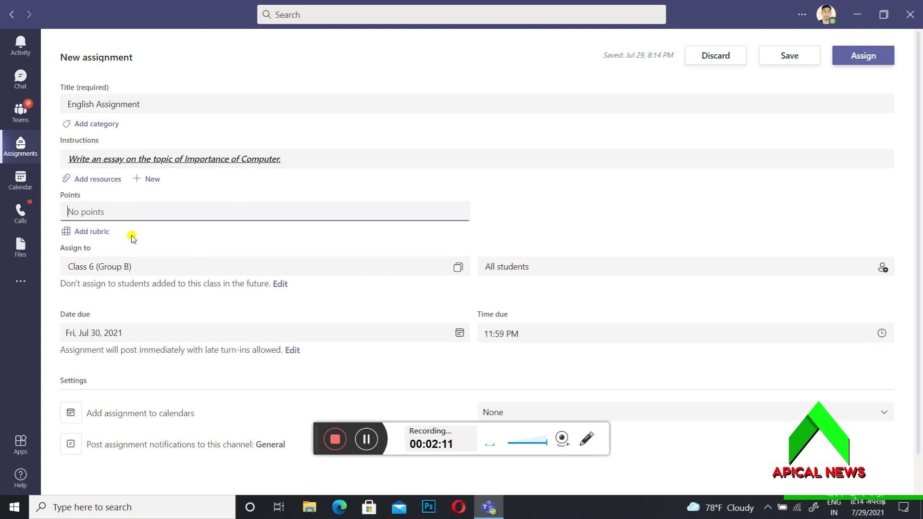
click(293, 158)
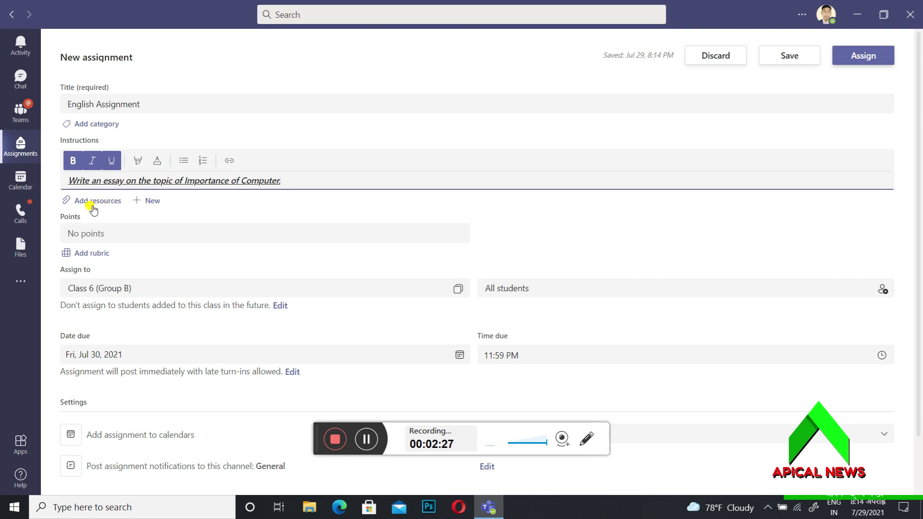
click(114, 233)
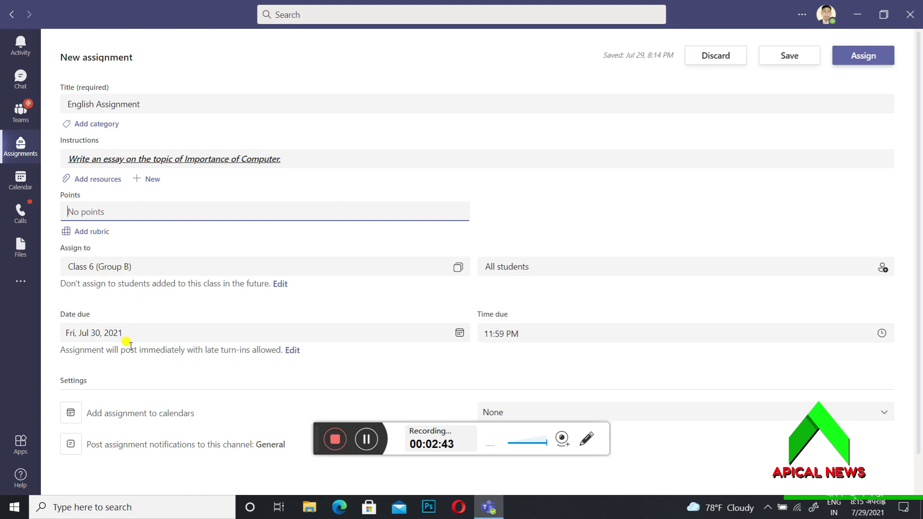
scroll(202, 363, down, 1)
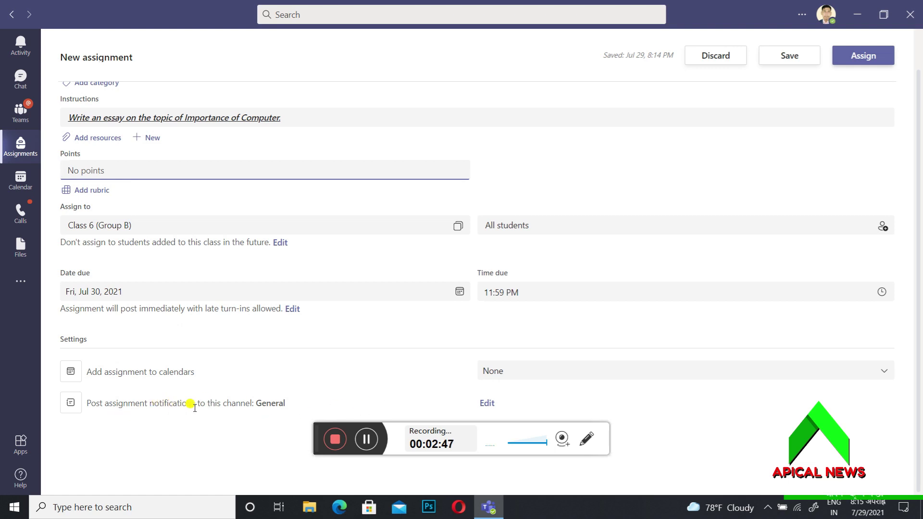
- In the notification channel chooser, select Mirror English instead of General
click(482, 407)
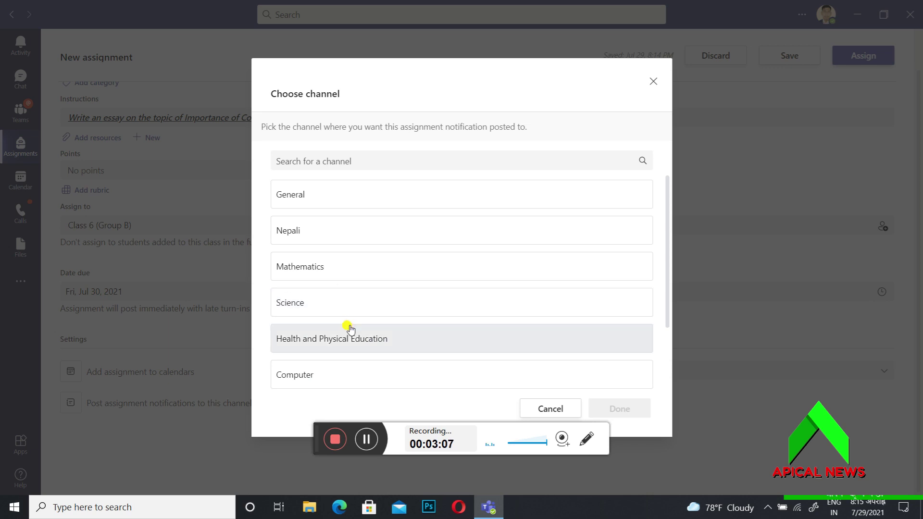
scroll(350, 389, down, 2)
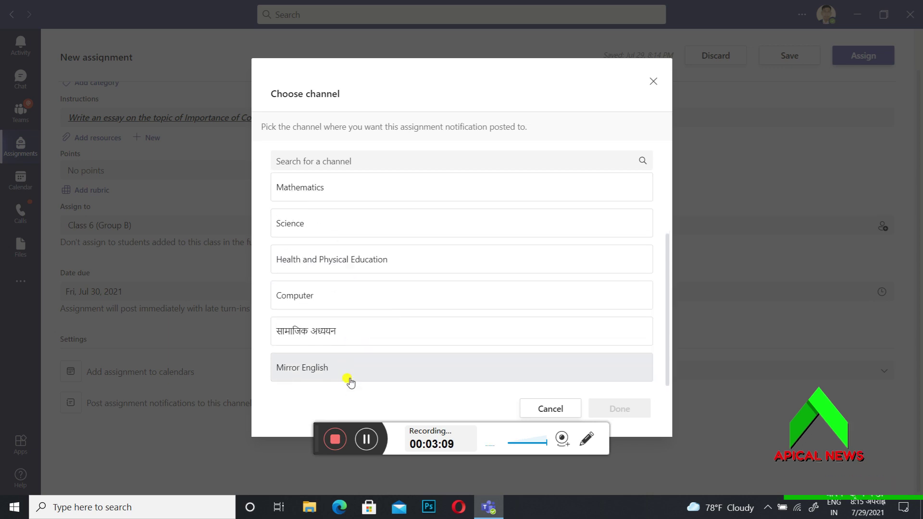
click(319, 370)
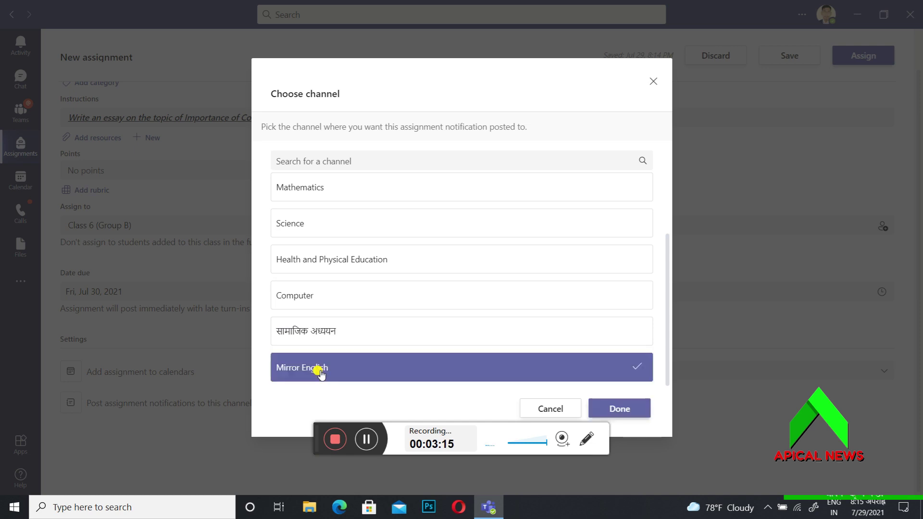
scroll(481, 332, up, 3)
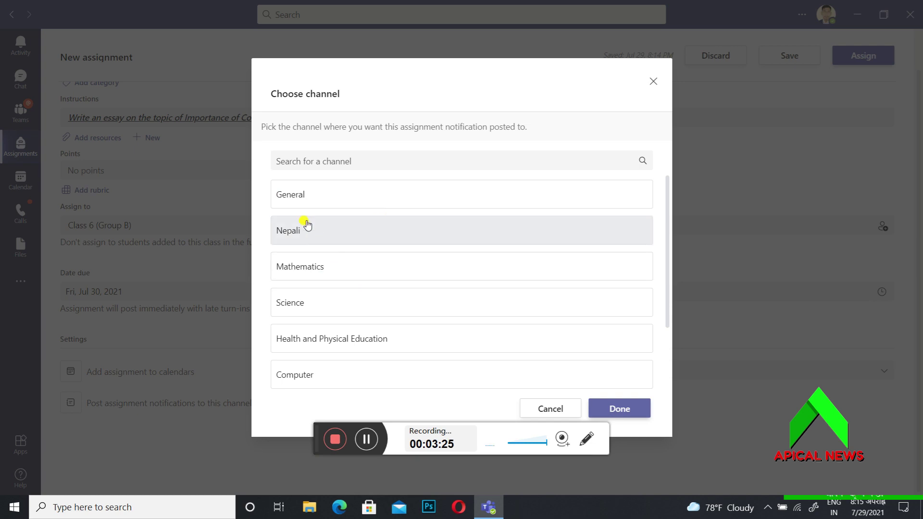
scroll(323, 299, down, 2)
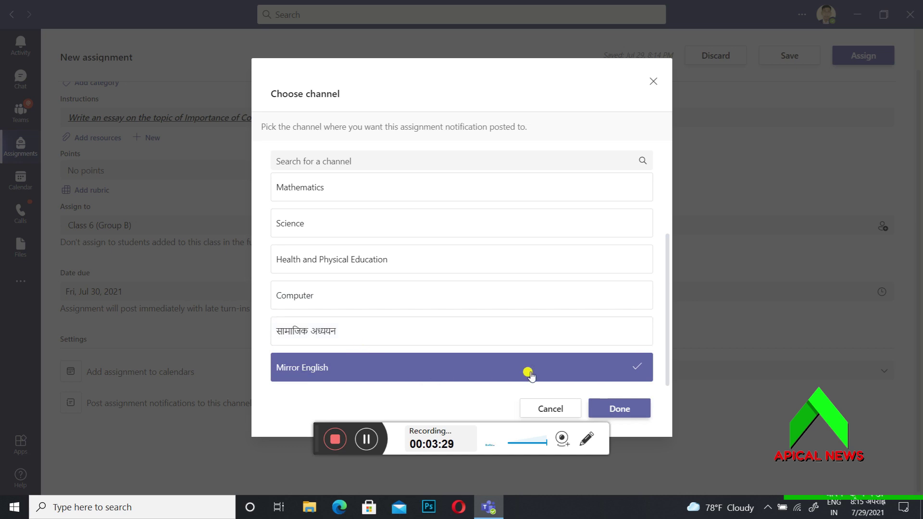
- Confirm Mirror English as the notification channel and return to the top of the form
click(610, 410)
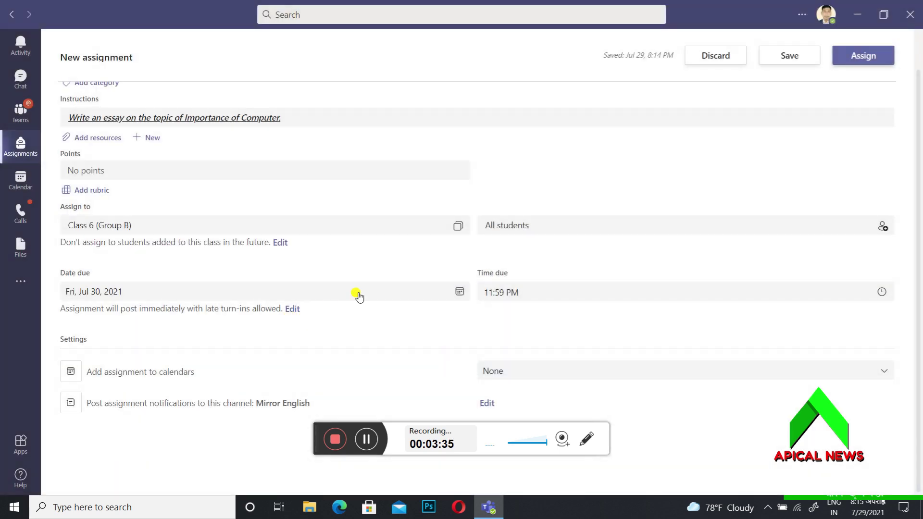
scroll(384, 284, up, 2)
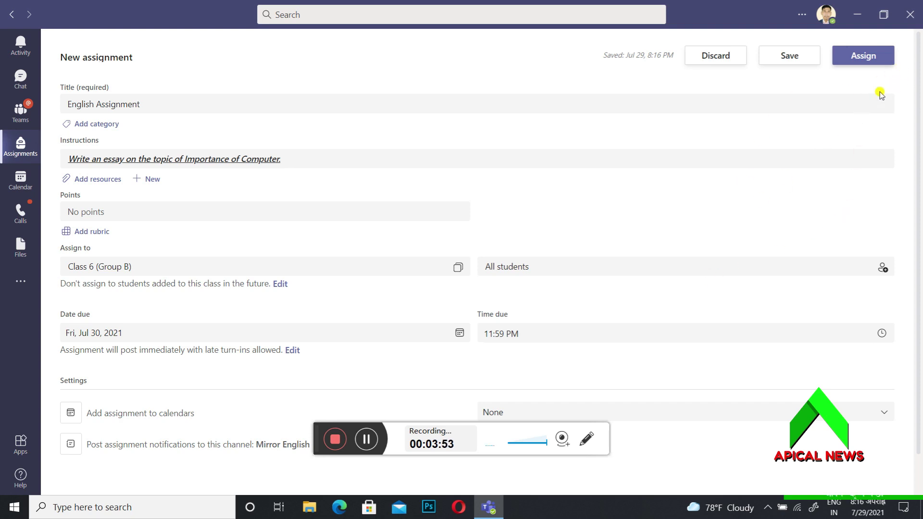
click(871, 67)
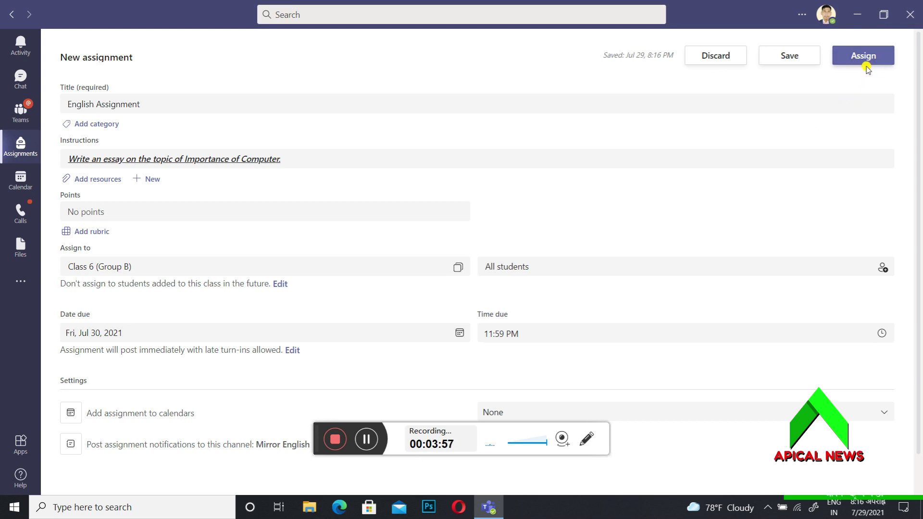